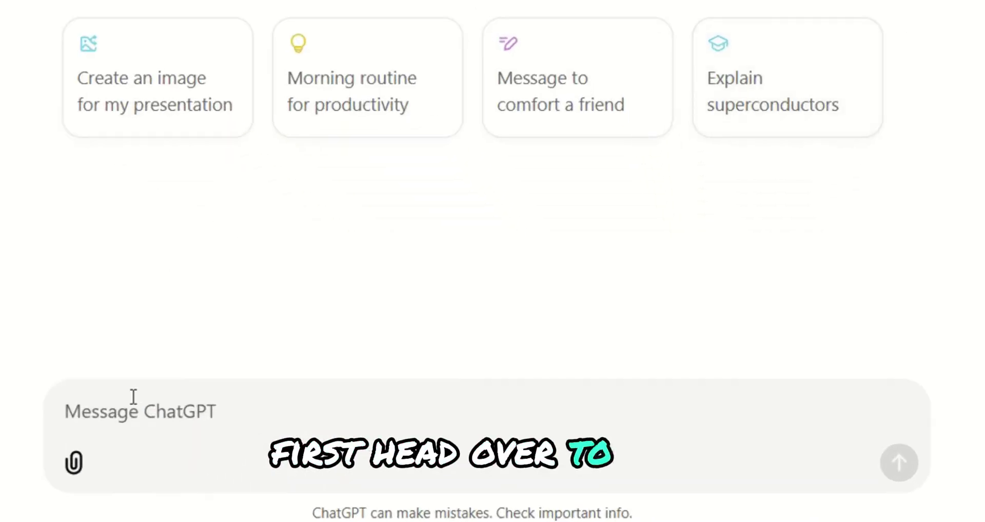
Ask ChatGPT for 3 short narration stories about a boy named alex and a panda, each with 5 five-second scenes and AI video prompts
{"action": "type", "text": "give me 3 short narration stories about a boy named alex and a panda where by each story has 5 scenes each about 5 seconds long and also give me prompts to generate ai videos for each scene"}
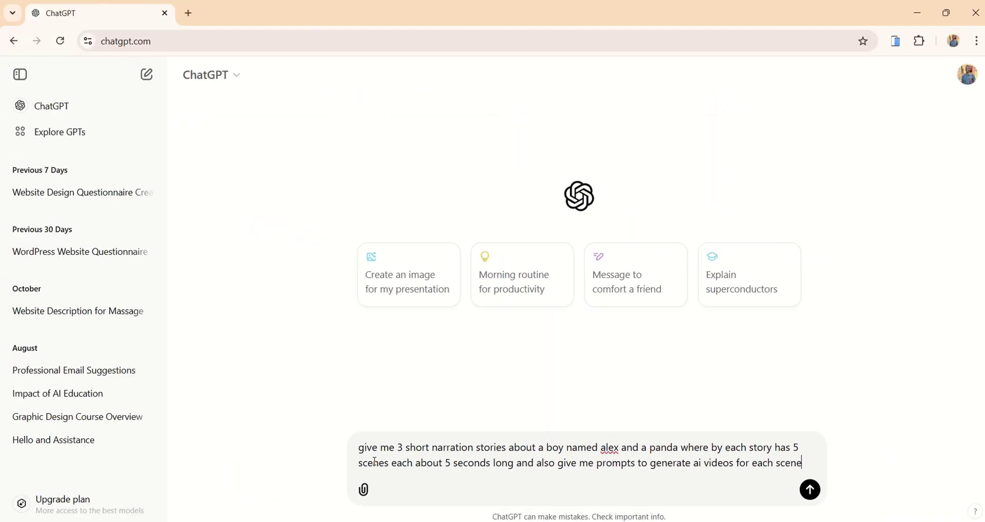
{"action": "left_click", "coordinate": [810, 491]}
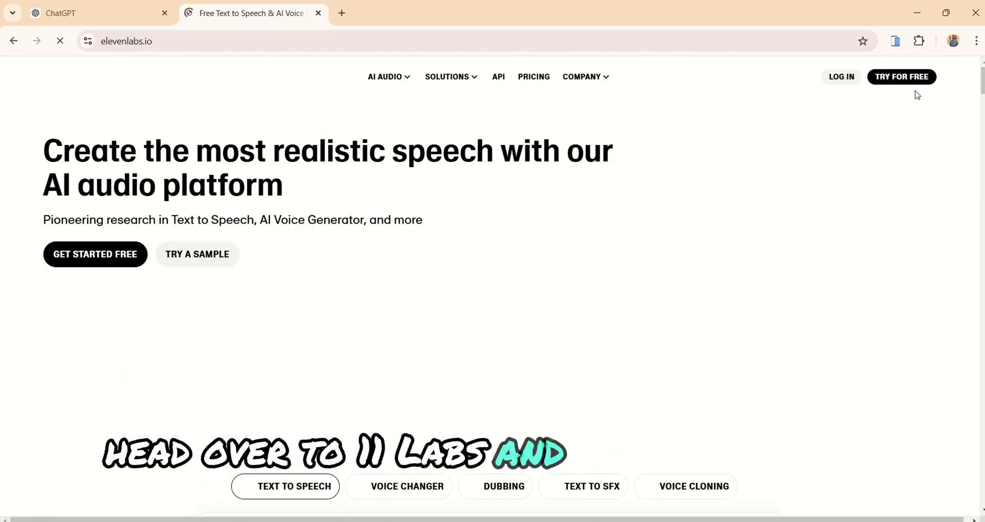
Start using ElevenLabs through its free trial sign-up
{"action": "left_click", "coordinate": [914, 78]}
{"action": "left_click", "coordinate": [231, 178]}
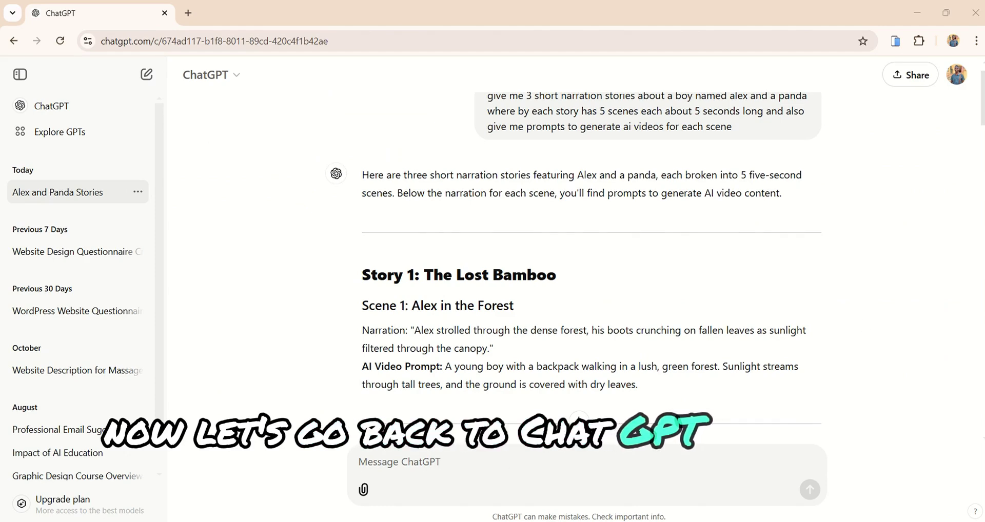
Have ChatGPT rewrite The Lost Bamboo narration as one label-free paragraph for text to speech, and paste the result into ElevenLabs
{"action": "type", "text": "now only rewrite the narration for the first story(The Lost Bamboo) to be fed into a text to speech software without labels as one paragraph"}
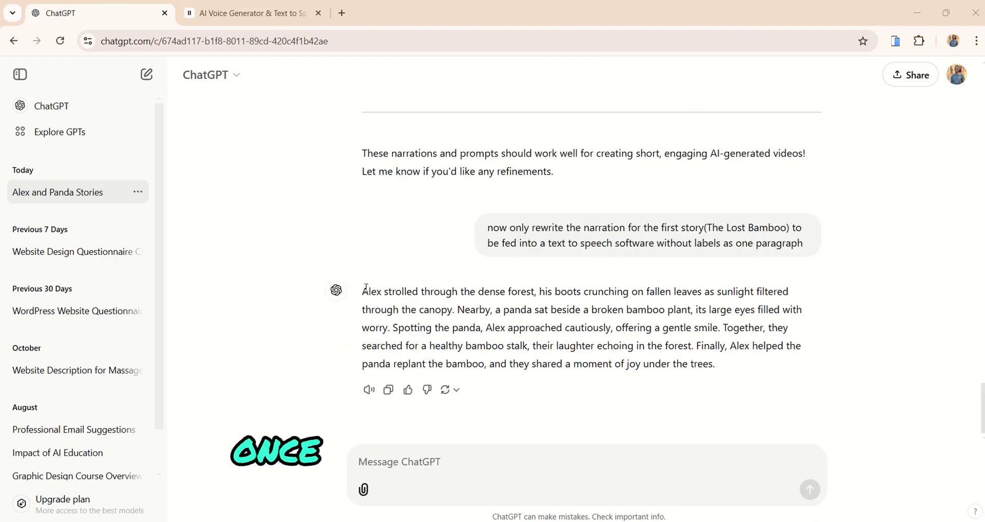
{"action": "left_click_drag", "start_coordinate": [362, 291], "coordinate": [718, 364]}
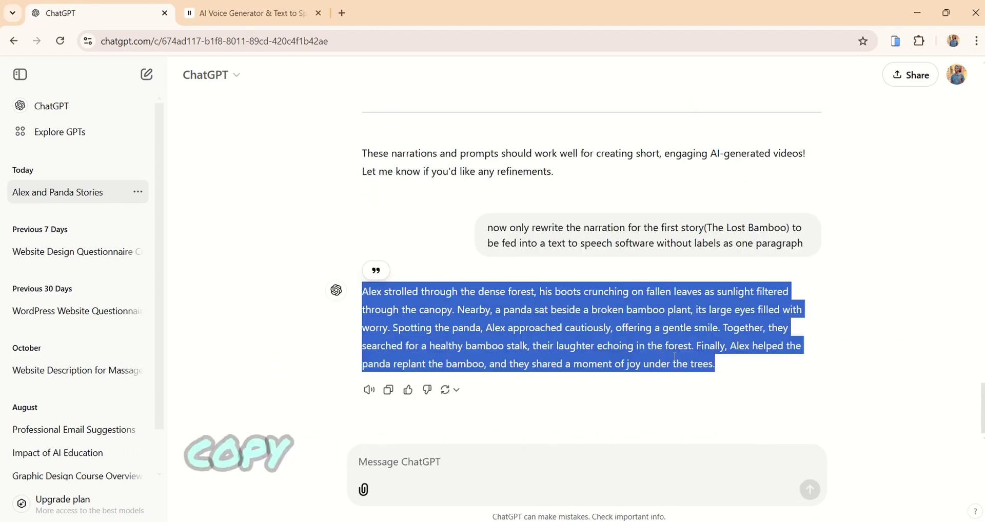
{"action": "right_click", "coordinate": [649, 360]}
{"action": "left_click", "coordinate": [683, 165]}
{"action": "left_click", "coordinate": [246, 13]}
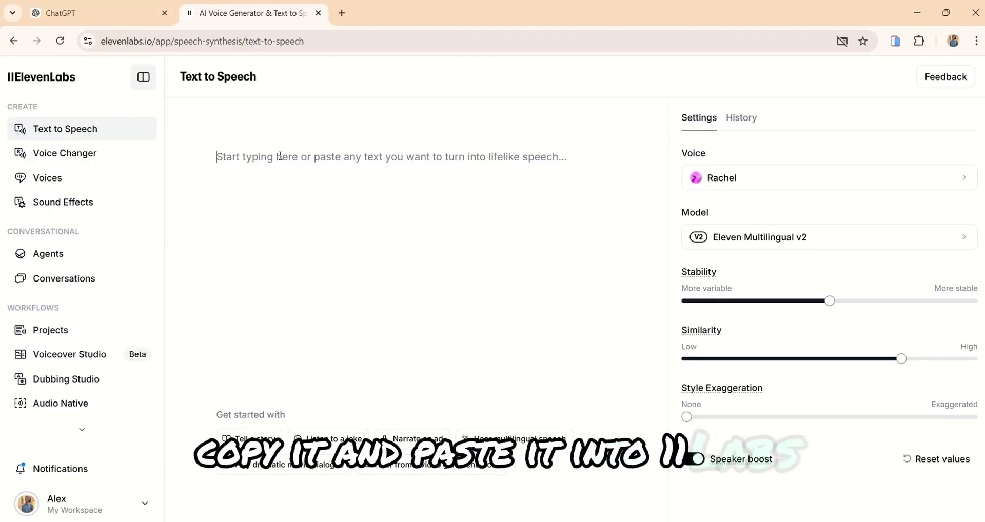
{"action": "key", "text": "ctrl+v"}
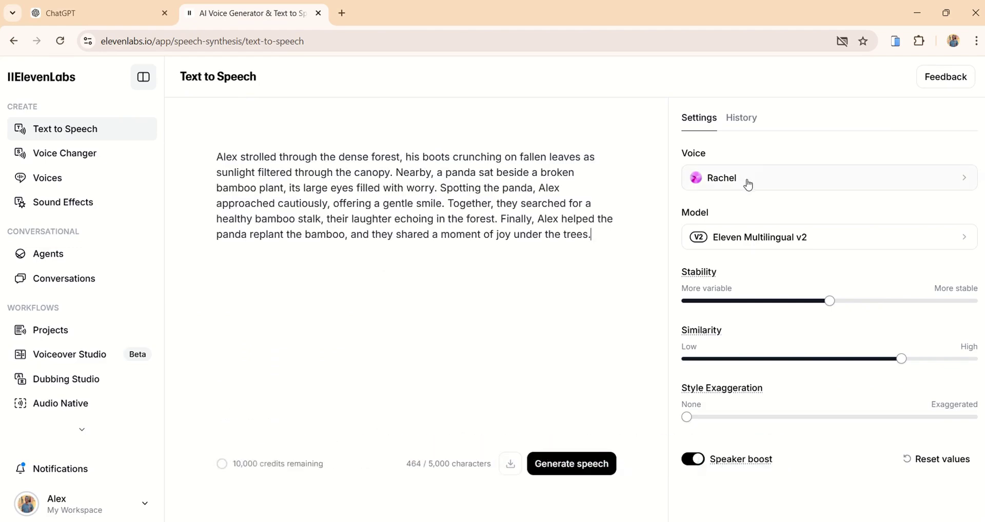
Generate the narration speech with the "Nassim - Corporate Narration" voice and download the audio
{"action": "left_click", "coordinate": [749, 183]}
{"action": "left_click", "coordinate": [692, 286]}
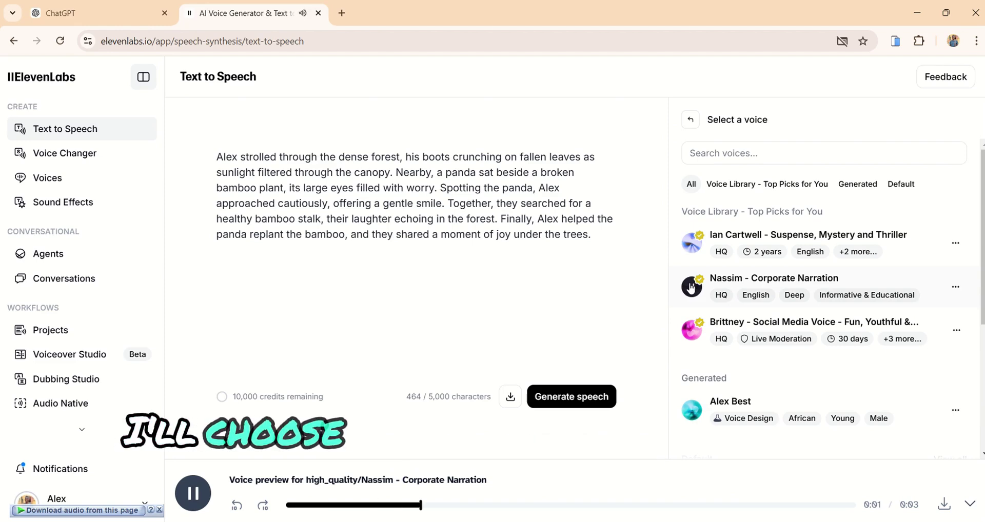
{"action": "left_click", "coordinate": [726, 290]}
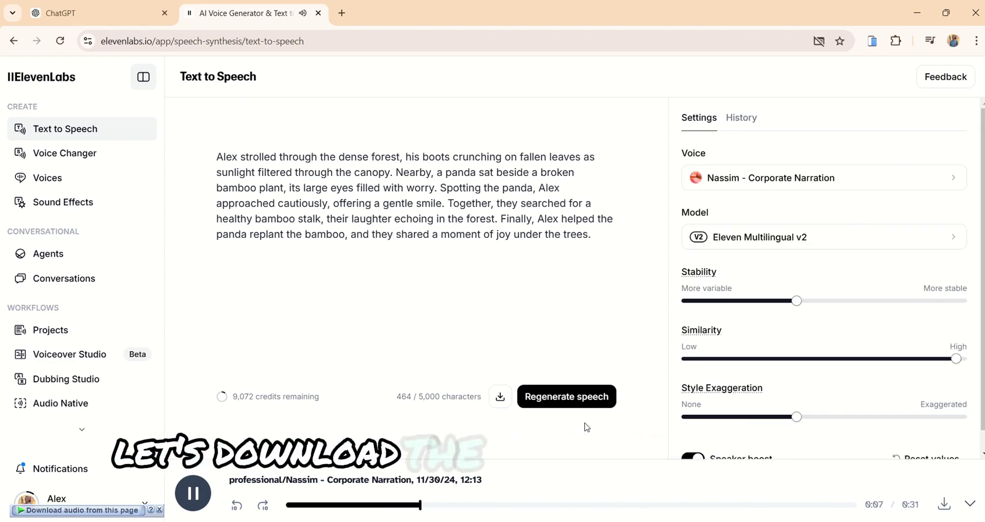
{"action": "left_click", "coordinate": [944, 506]}
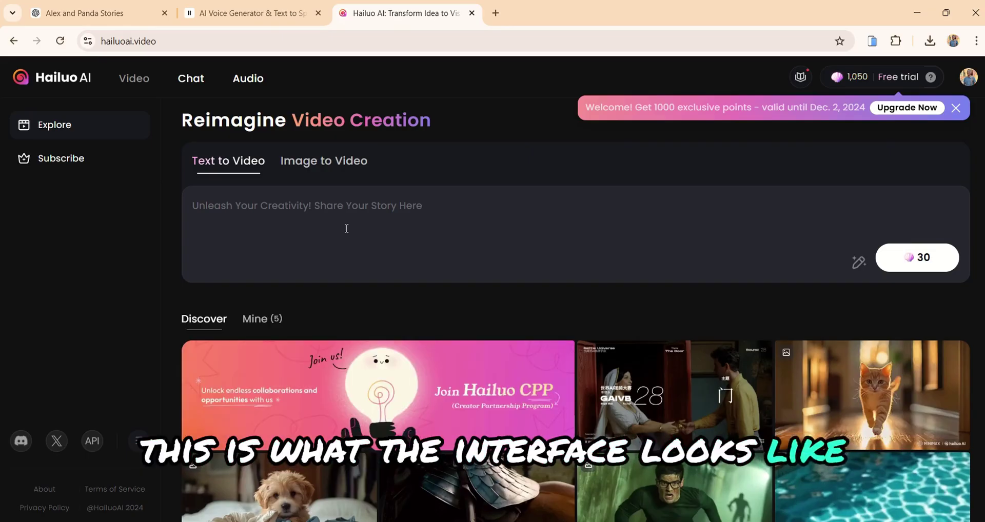
Copy the AI video prompt of Story 1, Scene 1 from ChatGPT into Hailuo AI's text-to-video prompt
{"action": "left_click_drag", "start_coordinate": [445, 265], "coordinate": [643, 289]}
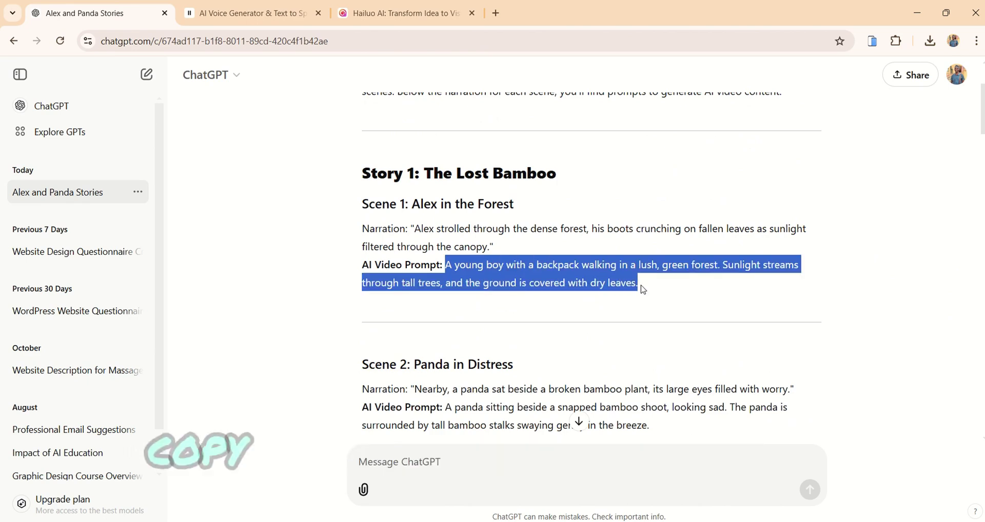
{"action": "right_click", "coordinate": [621, 281]}
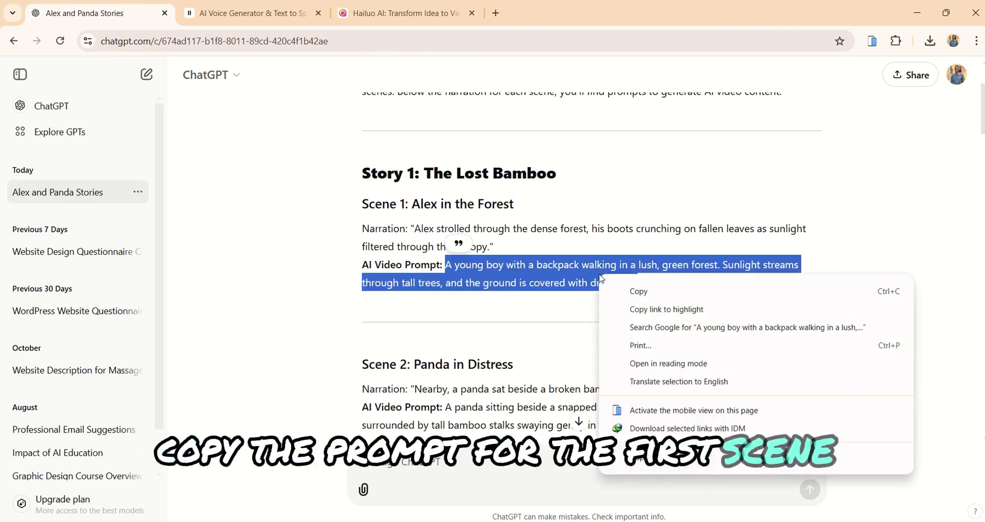
{"action": "left_click", "coordinate": [638, 290]}
{"action": "left_click", "coordinate": [399, 16]}
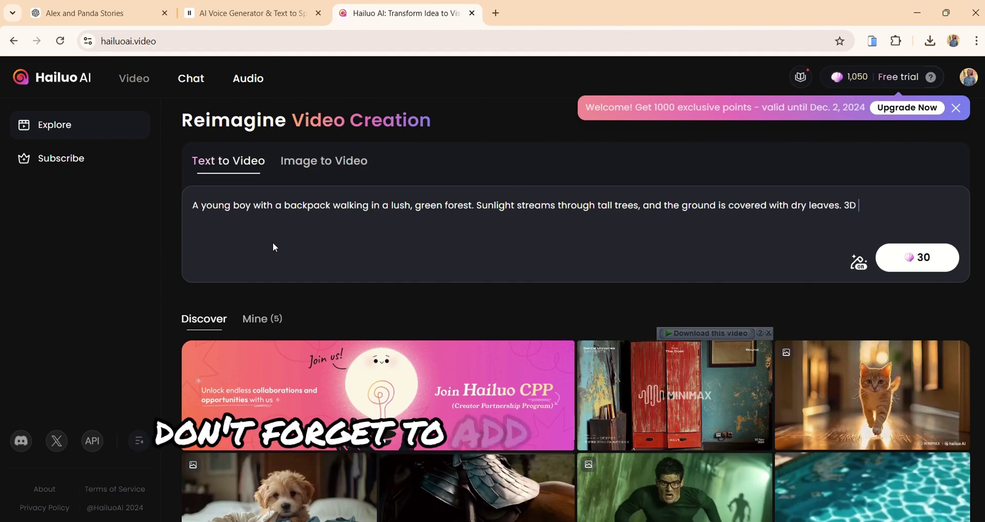
Extend the scene prompt with "3D animation, disney inspired." and generate the video
{"action": "type", "text": "animation"}
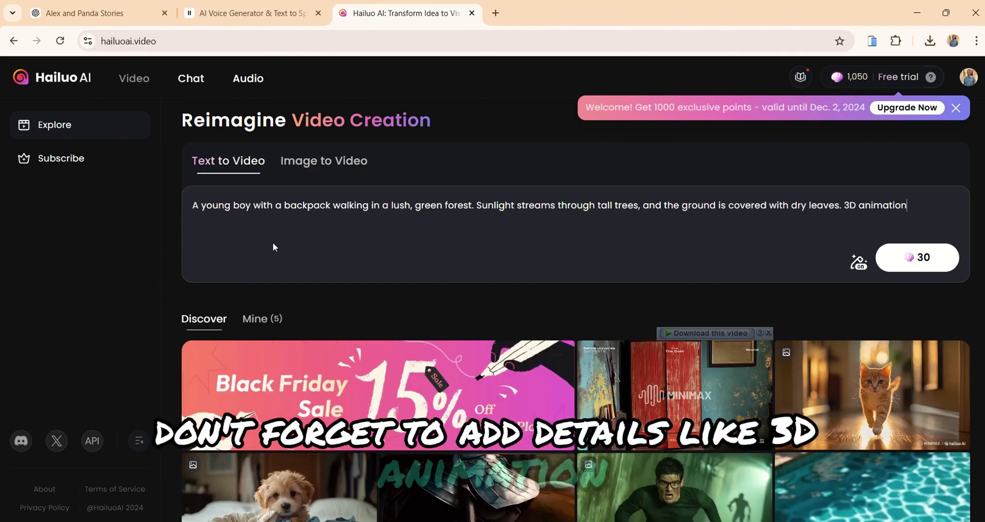
{"action": "type", "text": ", disney inspired."}
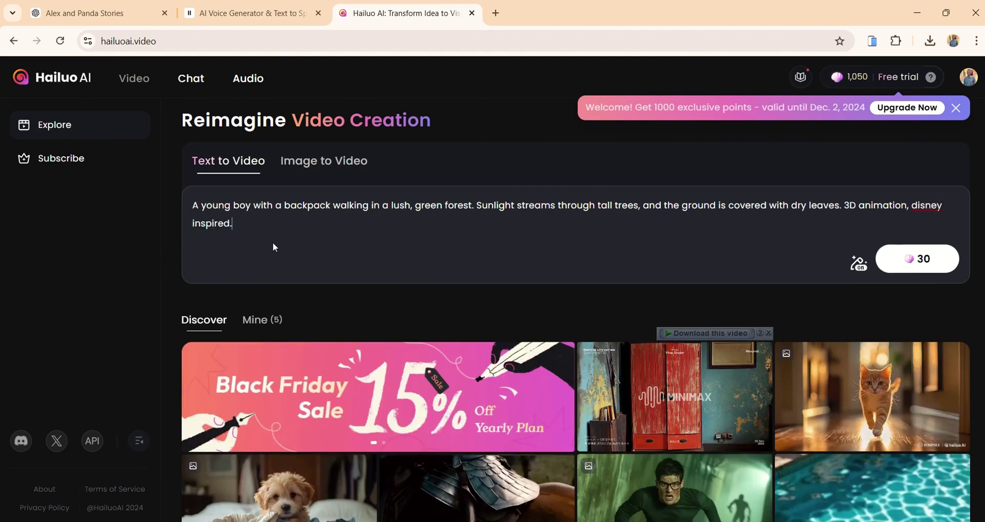
{"action": "left_click", "coordinate": [925, 268]}
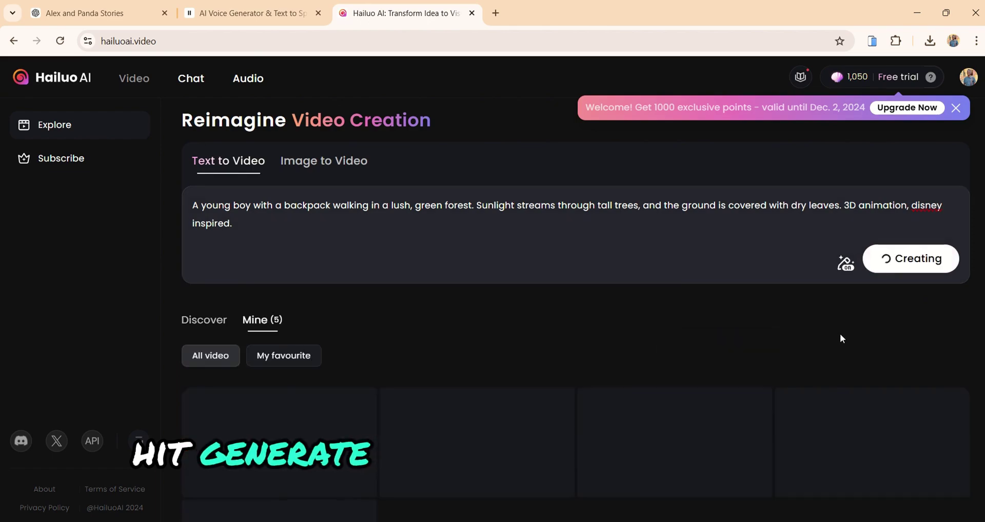
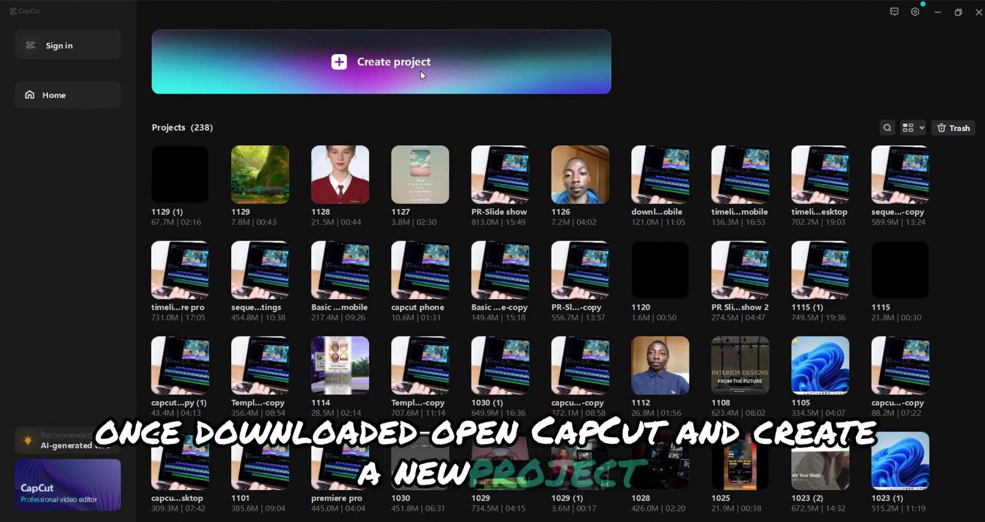
Create a CapCut project and import Finding a Solution, Panda in distress, Sharing Bamboo, meeting each other and Alex in the Forest from Downloads
{"action": "left_click", "coordinate": [420, 71]}
{"action": "left_click", "coordinate": [264, 102]}
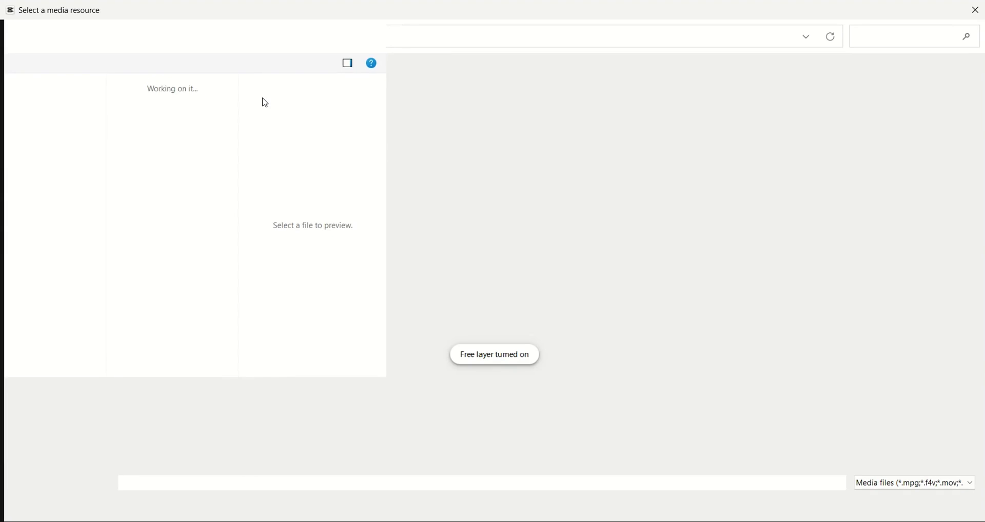
{"action": "left_click", "coordinate": [55, 131]}
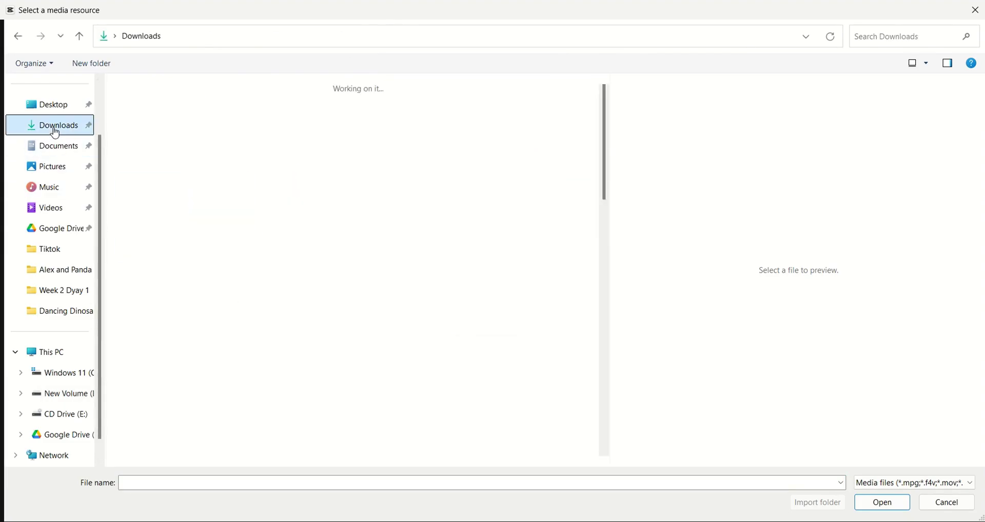
{"action": "left_click", "coordinate": [559, 154]}
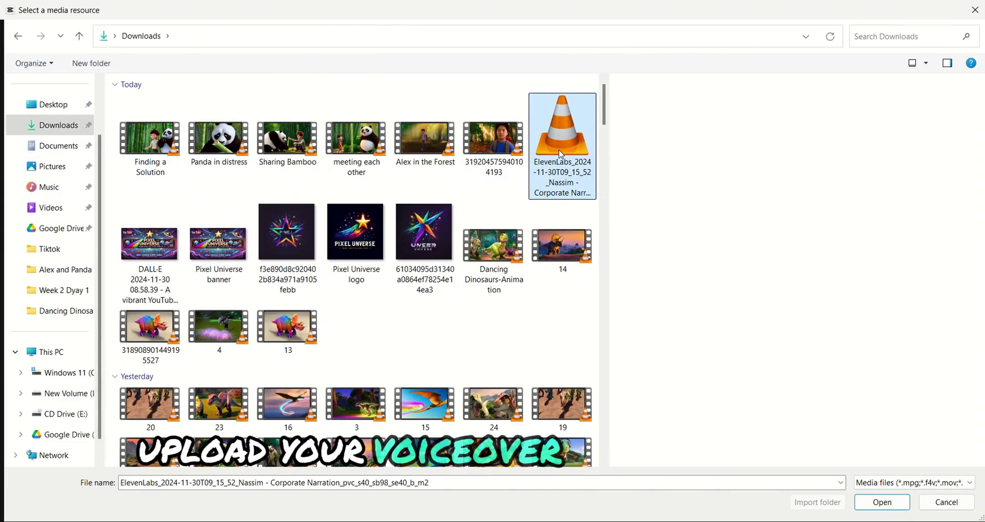
{"action": "left_click", "coordinate": [426, 140]}
{"action": "left_click", "coordinate": [154, 149], "text": "shift"}
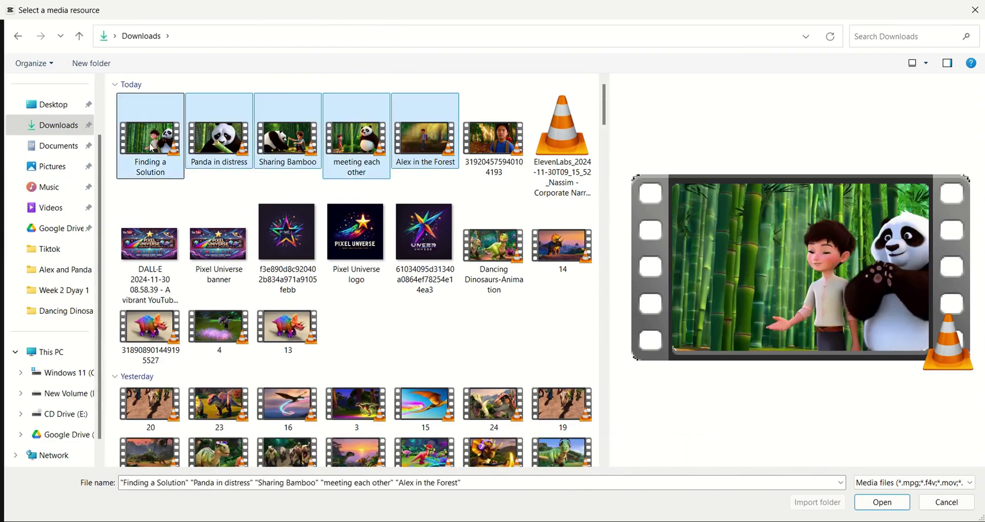
{"action": "left_click", "coordinate": [883, 508]}
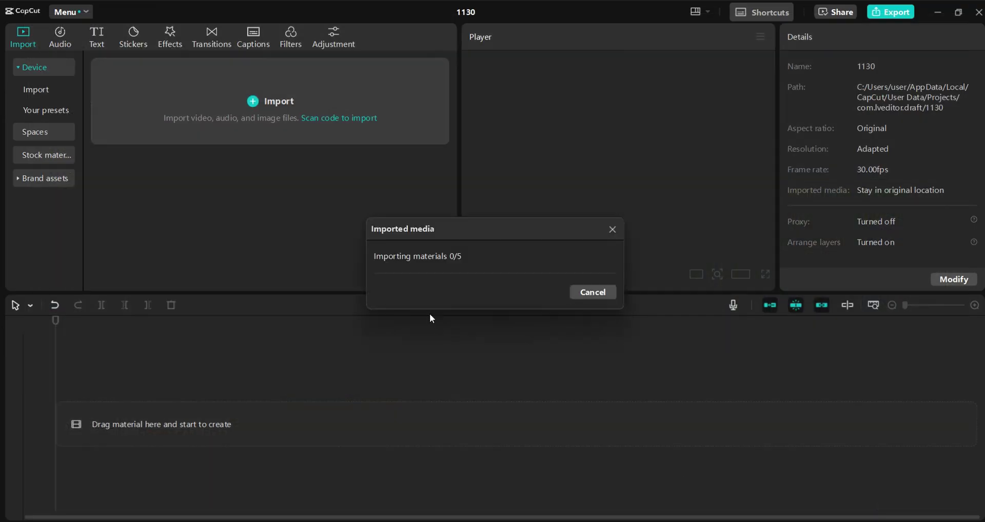
Import the ElevenLabs Nassim voiceover from Downloads and place it at the start of the timeline
{"action": "left_click", "coordinate": [114, 91]}
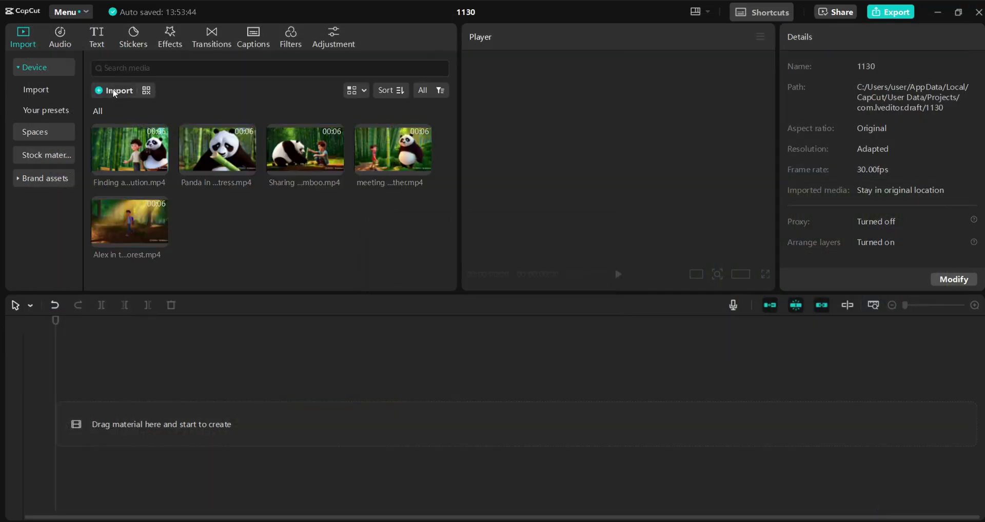
{"action": "left_click", "coordinate": [562, 146]}
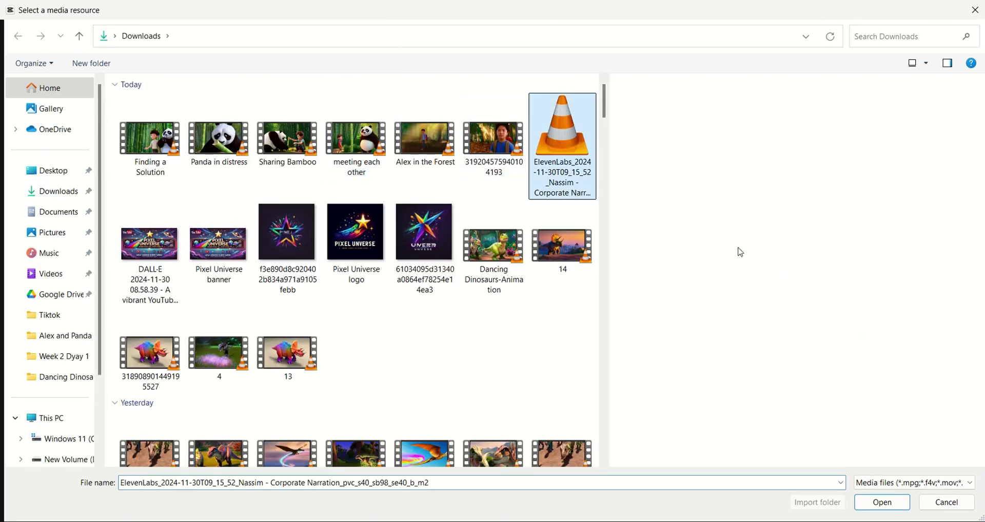
{"action": "left_click", "coordinate": [893, 504]}
{"action": "left_click_drag", "start_coordinate": [213, 226], "coordinate": [124, 420]}
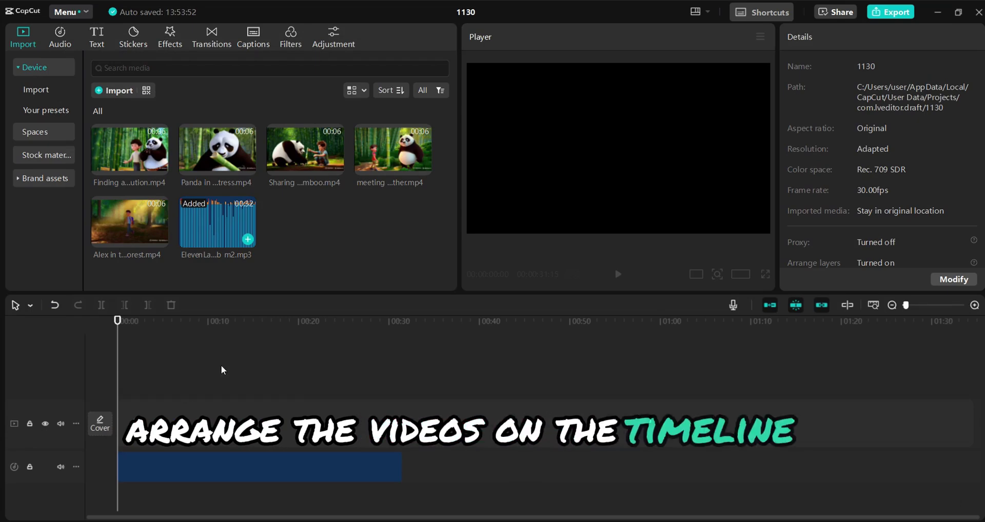
{"action": "left_click", "coordinate": [262, 462]}
Add all five imported scene videos to the video track above the voiceover, starting at 00:00
{"action": "left_click", "coordinate": [142, 224]}
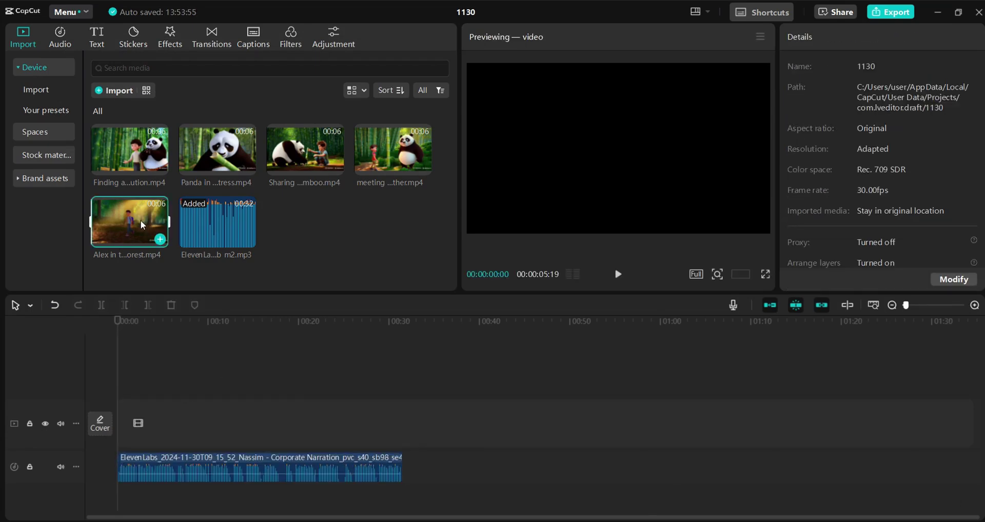
{"action": "key", "text": "space"}
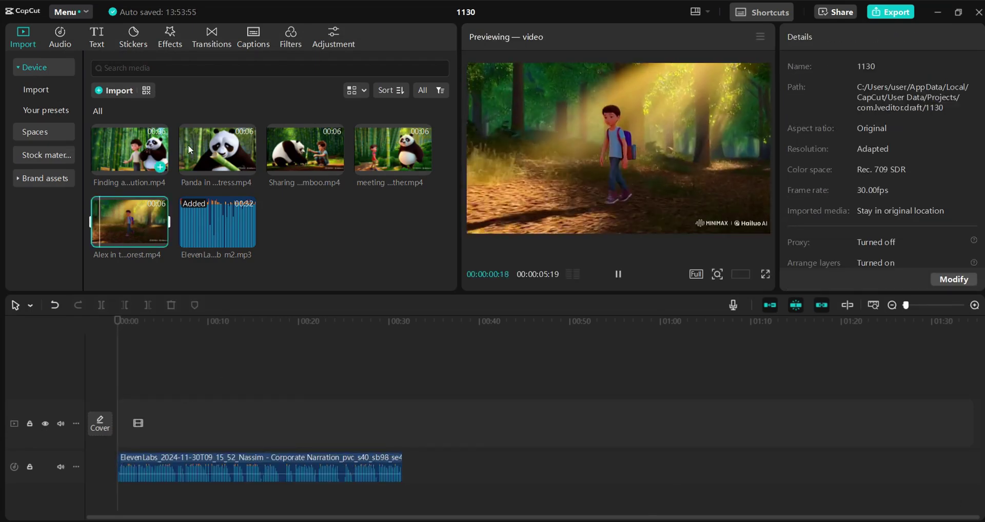
{"action": "left_click", "coordinate": [144, 158], "text": "shift"}
{"action": "left_click_drag", "start_coordinate": [144, 158], "coordinate": [139, 417]}
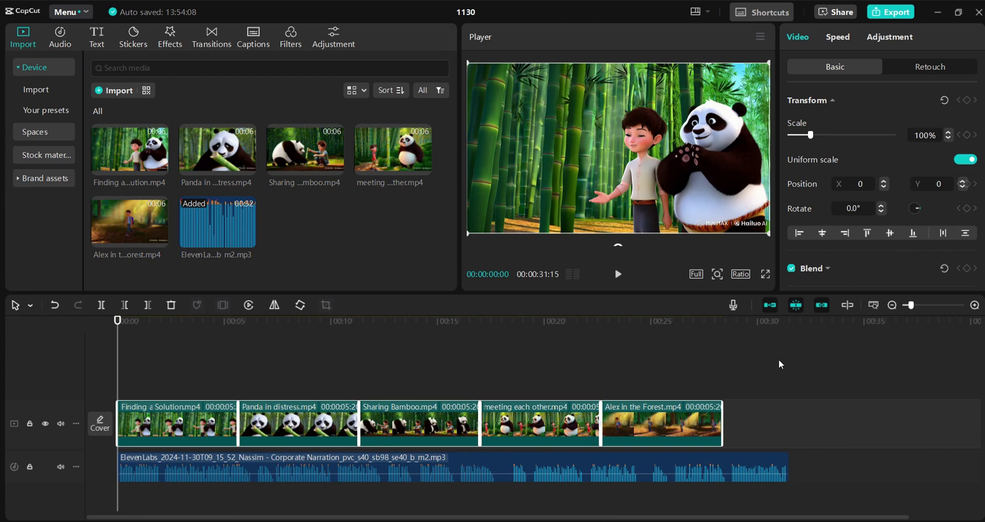
Reorder the video track so Alex in the Forest comes first and Panda in distress second
{"action": "left_click", "coordinate": [724, 463]}
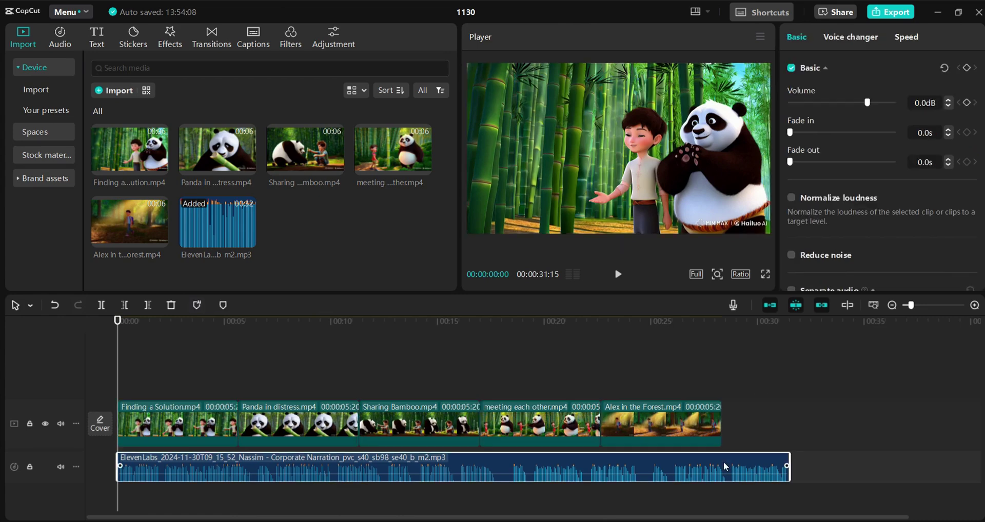
{"action": "left_click", "coordinate": [696, 426]}
{"action": "left_click", "coordinate": [700, 464]}
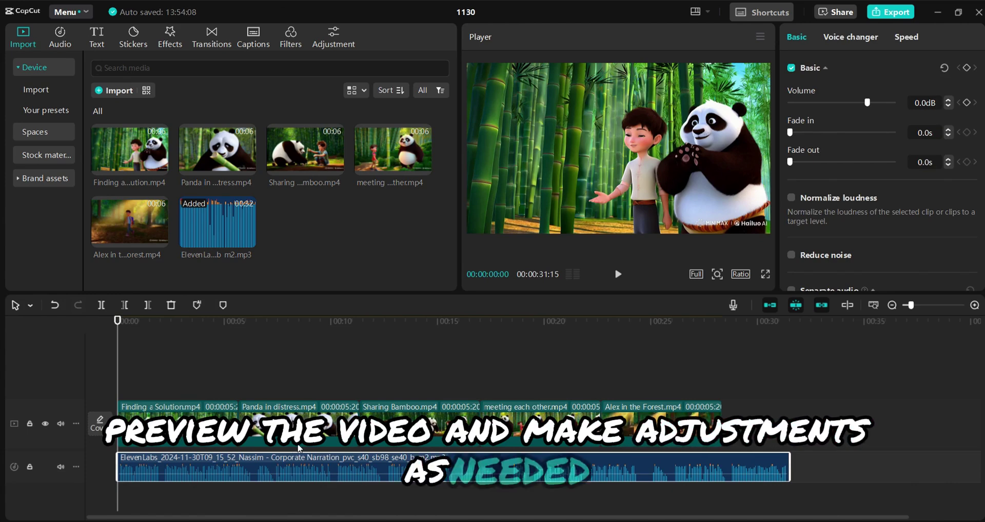
{"action": "left_click", "coordinate": [620, 414]}
{"action": "left_click_drag", "start_coordinate": [549, 431], "coordinate": [145, 412]}
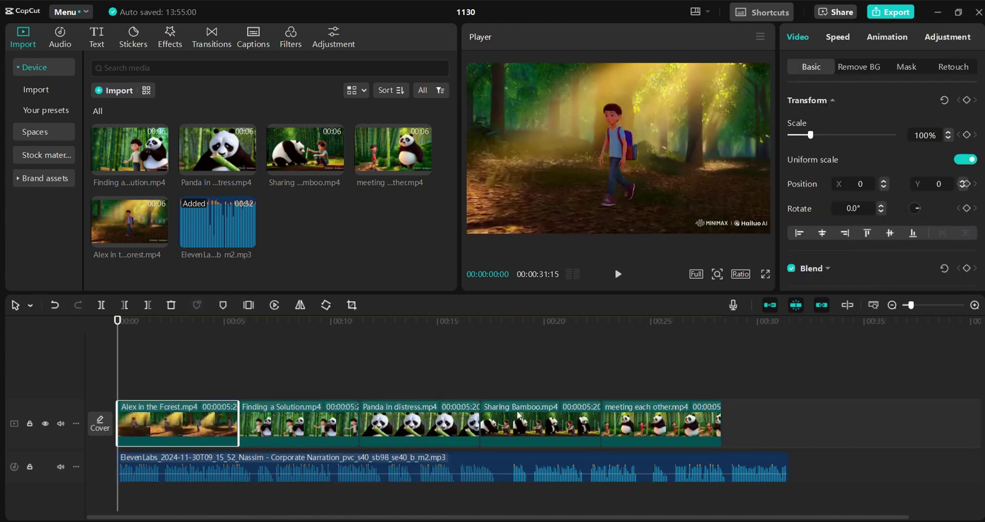
{"action": "left_click_drag", "start_coordinate": [427, 425], "coordinate": [312, 430]}
{"action": "left_click_drag", "start_coordinate": [407, 410], "coordinate": [280, 413]}
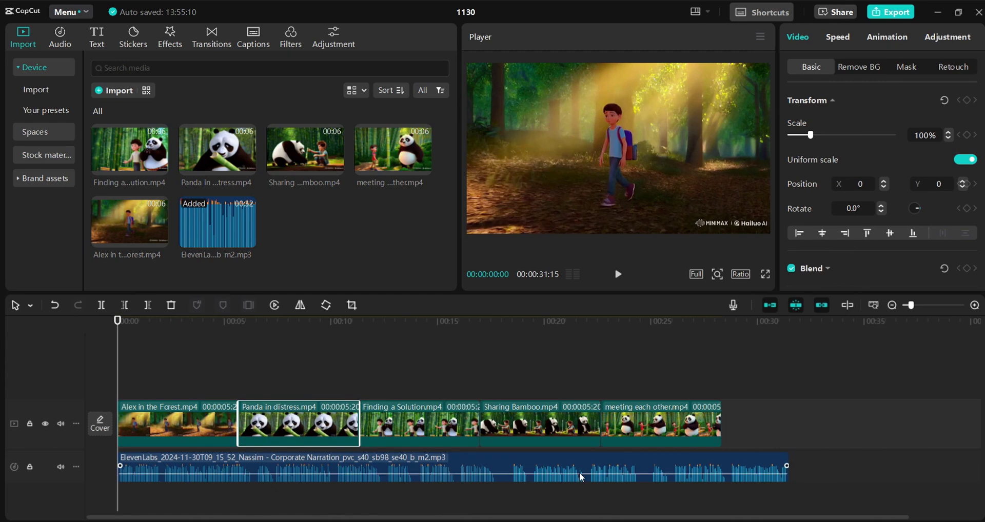
Move the meeting each other clip to third place, before Finding a Solution, and play back the sequence
{"action": "left_click_drag", "start_coordinate": [681, 426], "coordinate": [569, 428]}
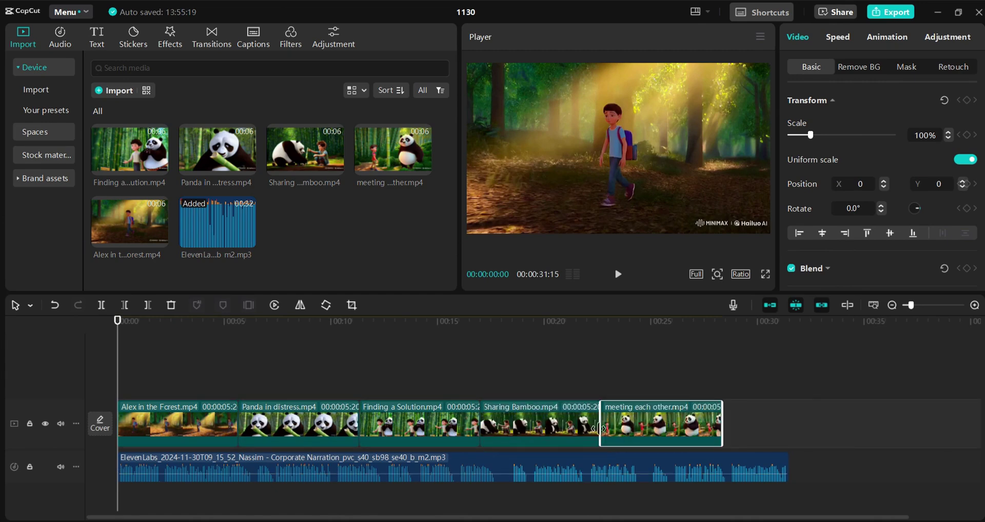
{"action": "left_click_drag", "start_coordinate": [660, 424], "coordinate": [407, 430]}
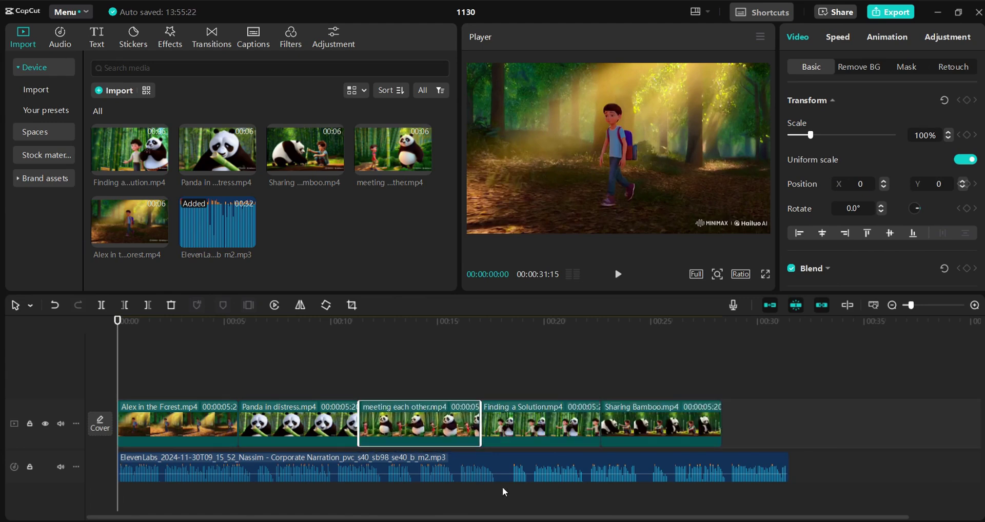
{"action": "left_click", "coordinate": [619, 276]}
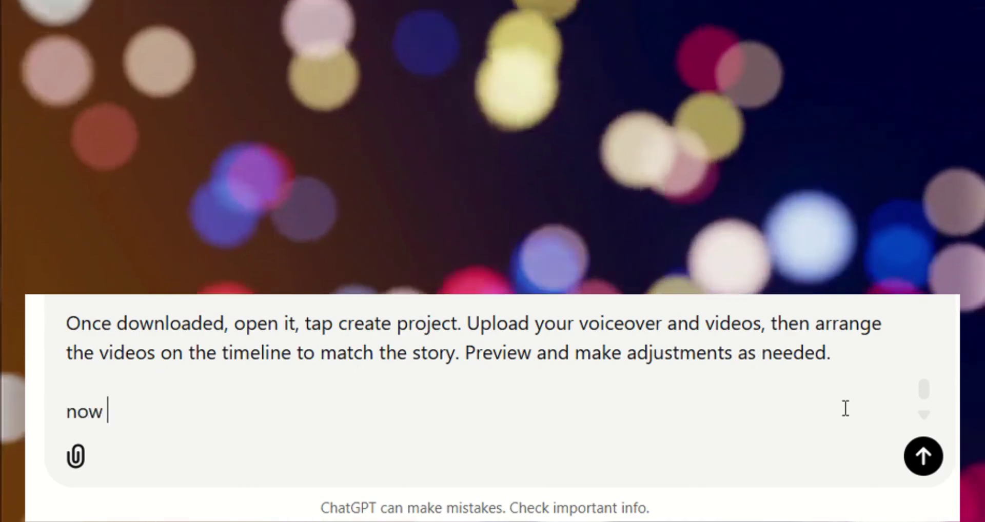
Continue the ChatGPT message draft with a note that the video is shorter than the audio, so the clips are slowed to increase the duration
{"action": "type", "text": "we are almost done but the"}
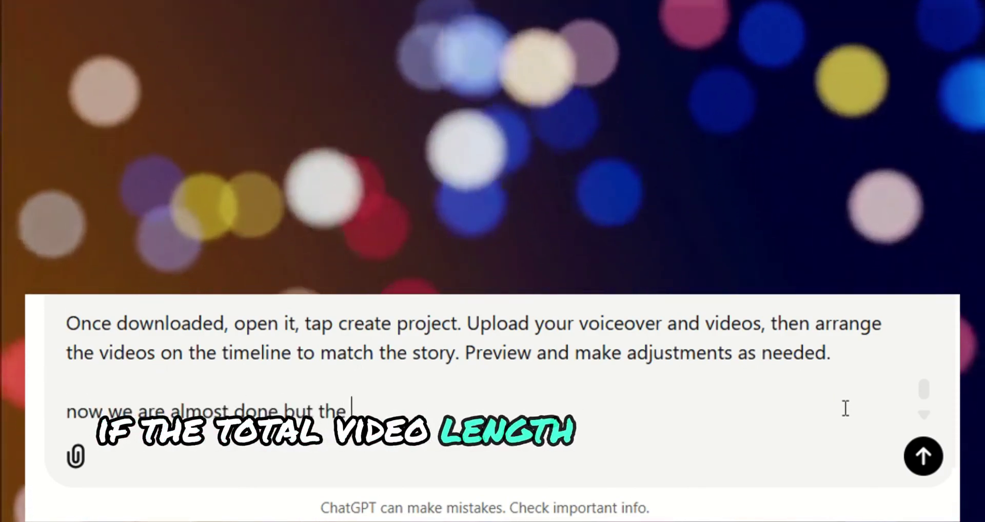
{"action": "type", "text": " total video length is le"}
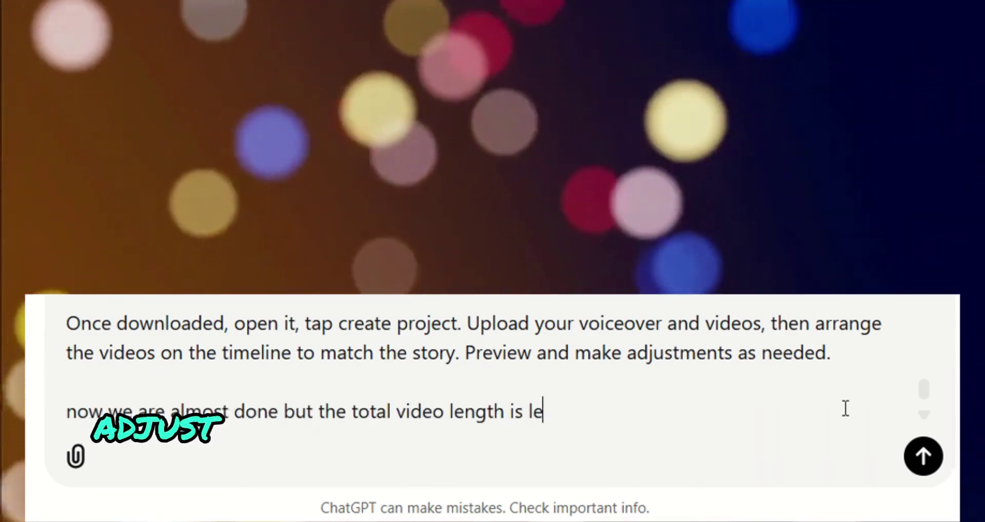
{"action": "type", "text": "ss than the audio length. lets "}
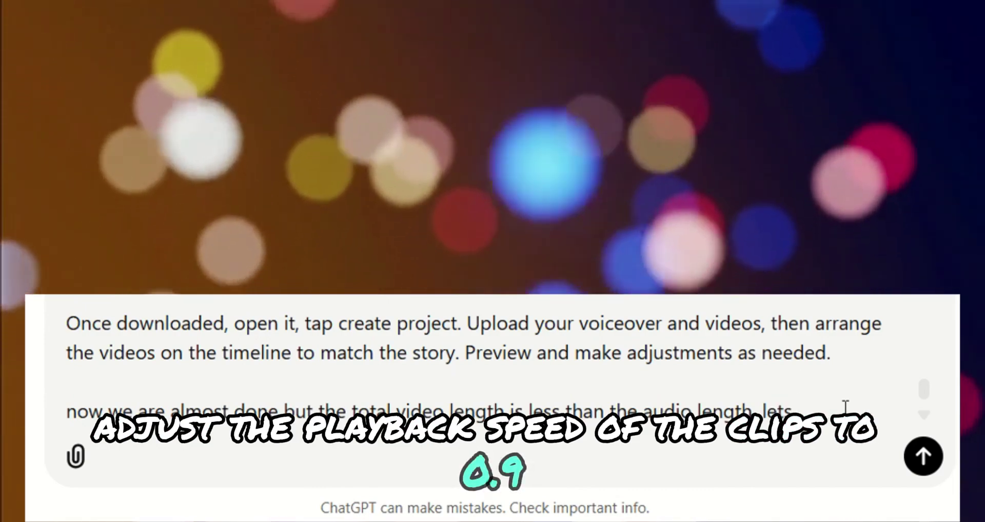
{"action": "type", "text": "reduce "}
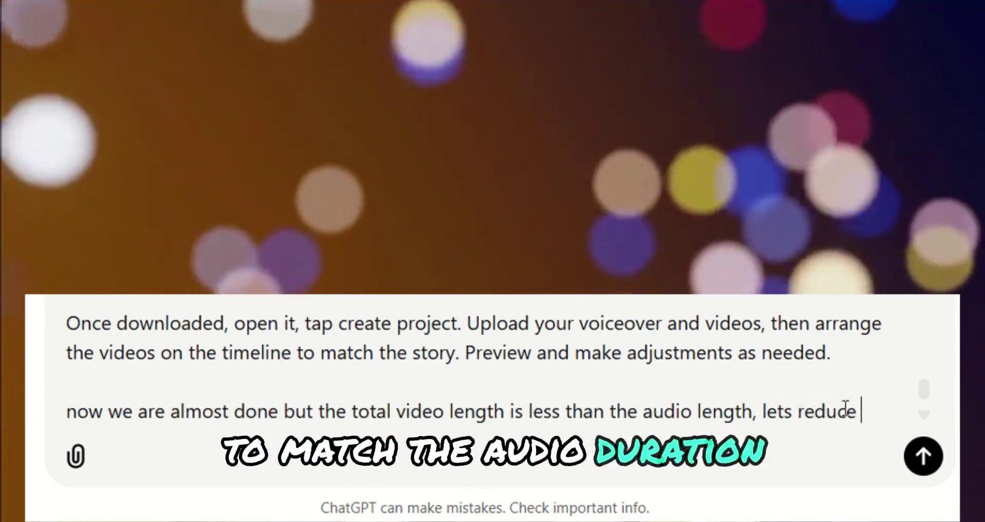
{"action": "type", "text": "the spee"}
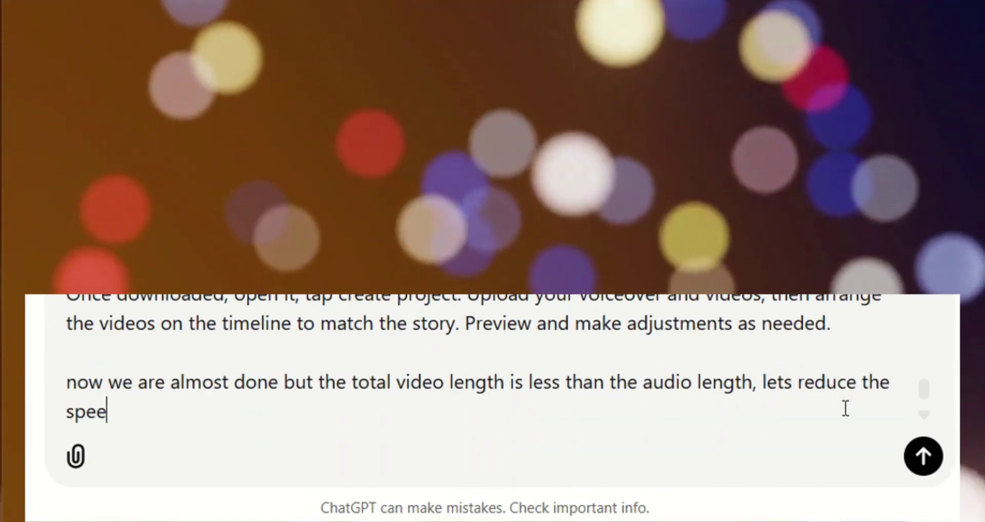
{"action": "type", "text": "ch of the clips to increase "}
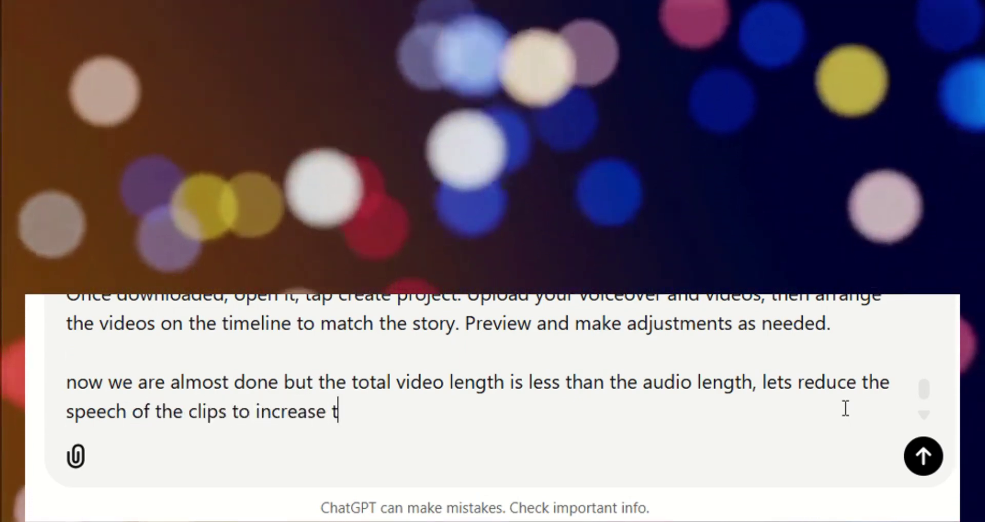
{"action": "type", "text": "the duration"}
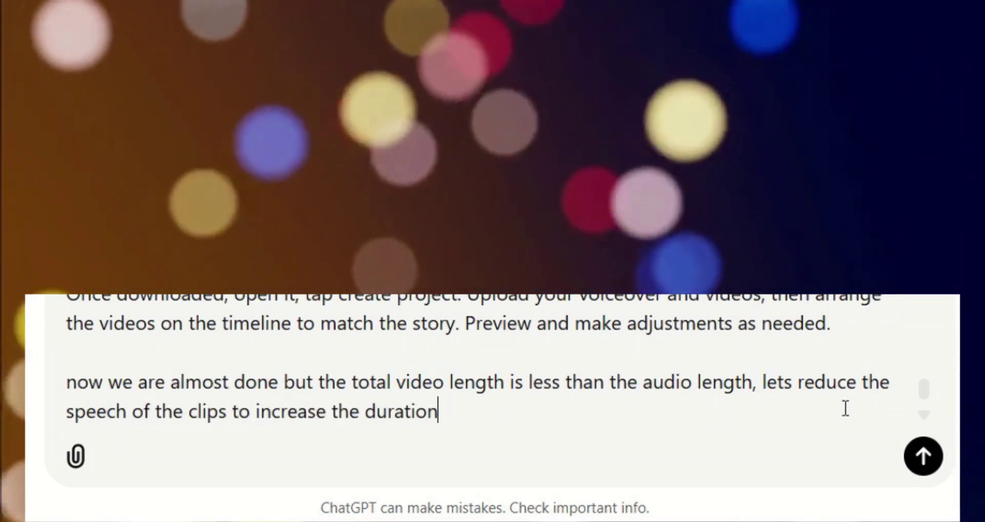
In CapCut, set the playback speed of the Alex in the Forest and Panda in distress clips to 0.9x
{"action": "left_click", "coordinate": [195, 421]}
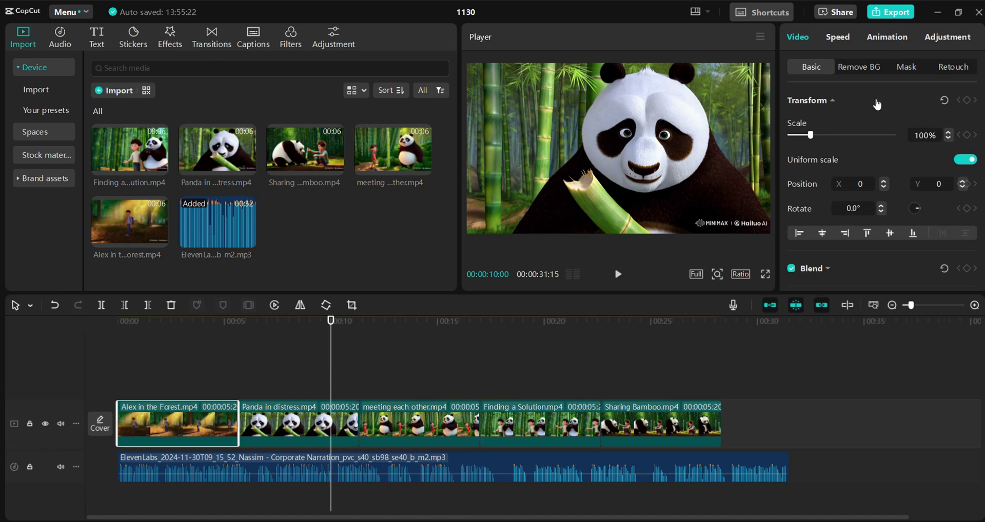
{"action": "left_click", "coordinate": [840, 39]}
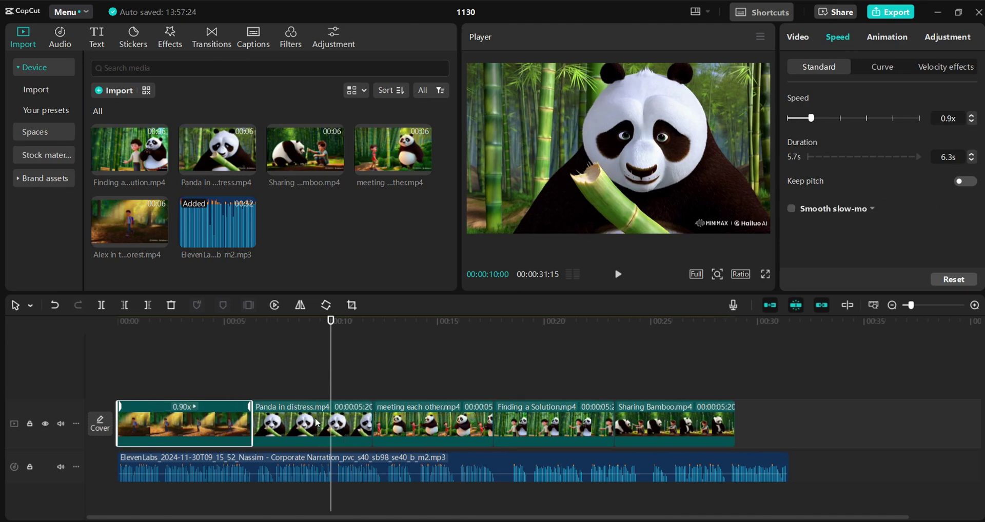
{"action": "left_click", "coordinate": [317, 423]}
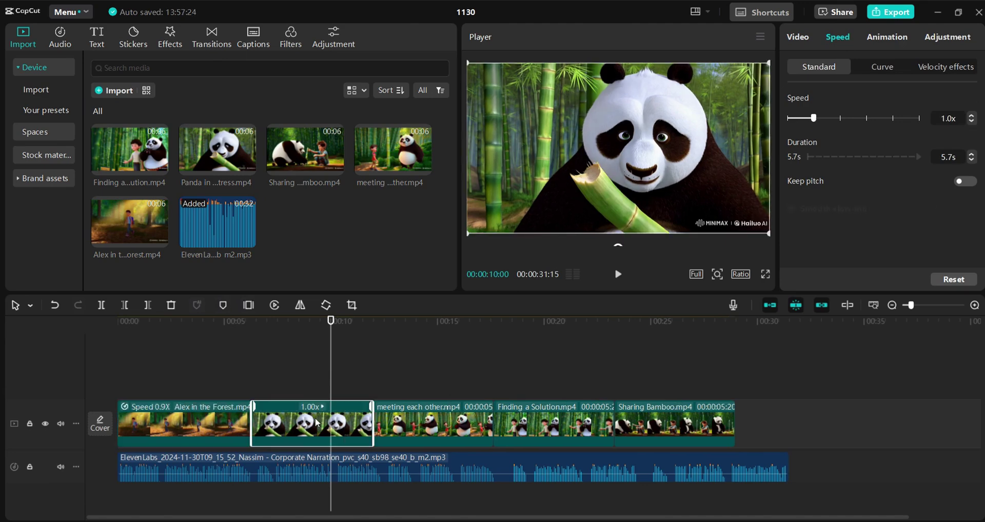
{"action": "left_click", "coordinate": [972, 123]}
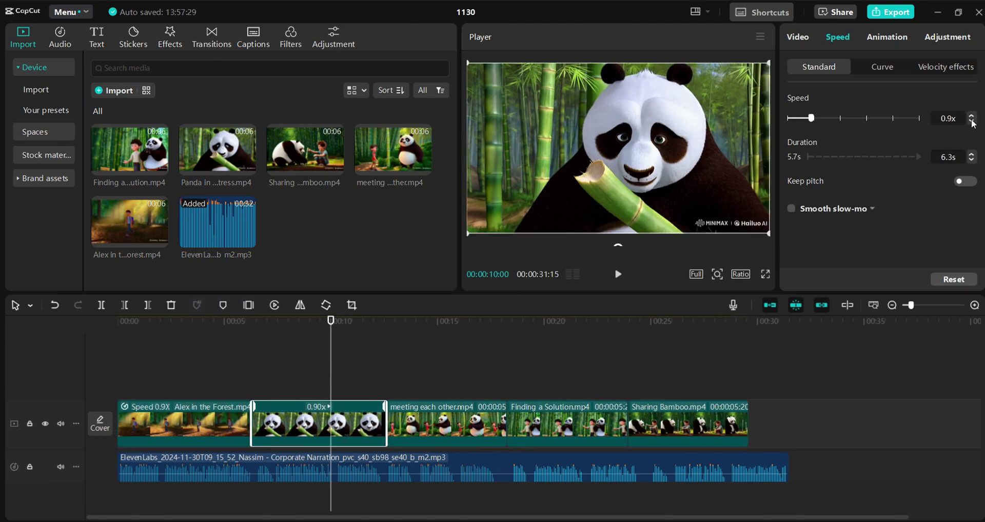
Set the speed of the meeting each other, Finding a Solution and Sharing Bamboo clips to 0.9x
{"action": "left_click", "coordinate": [491, 421]}
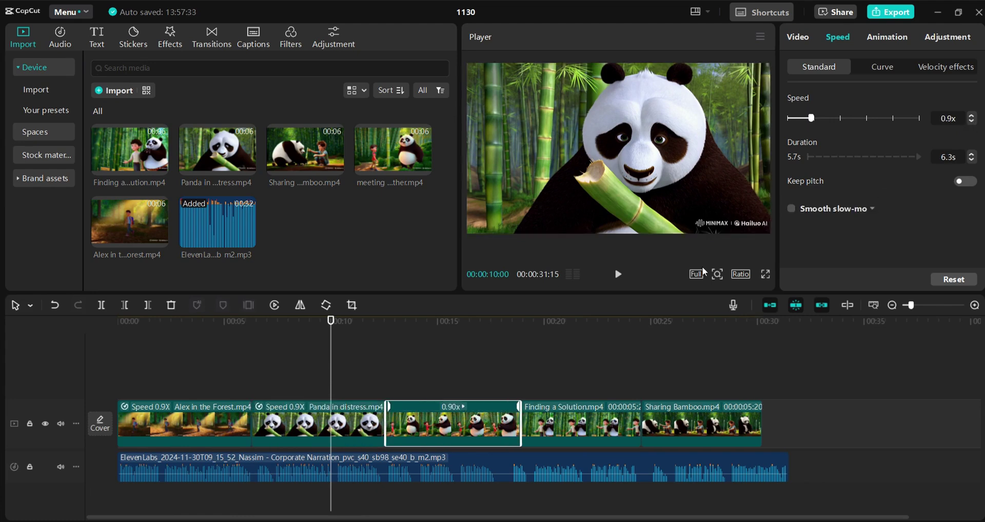
{"action": "left_click", "coordinate": [605, 415]}
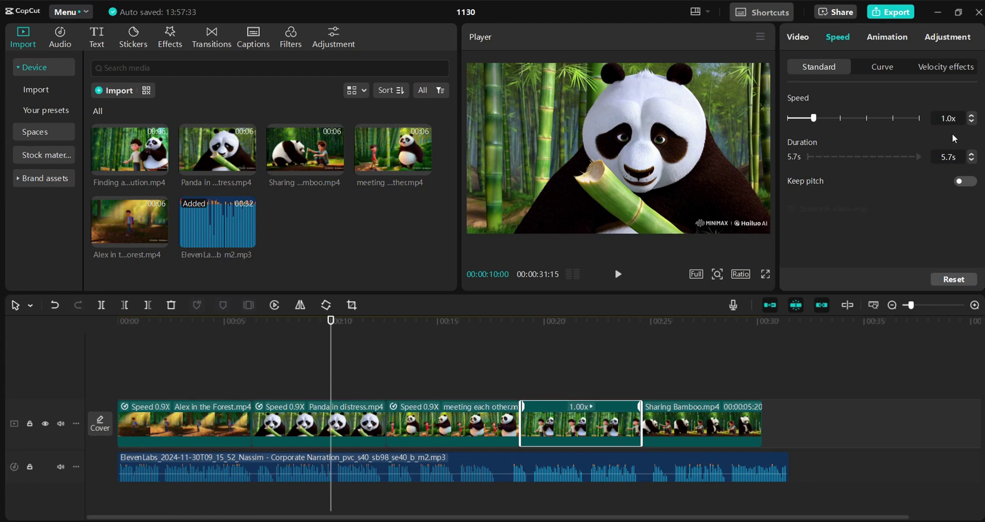
{"action": "left_click", "coordinate": [972, 122]}
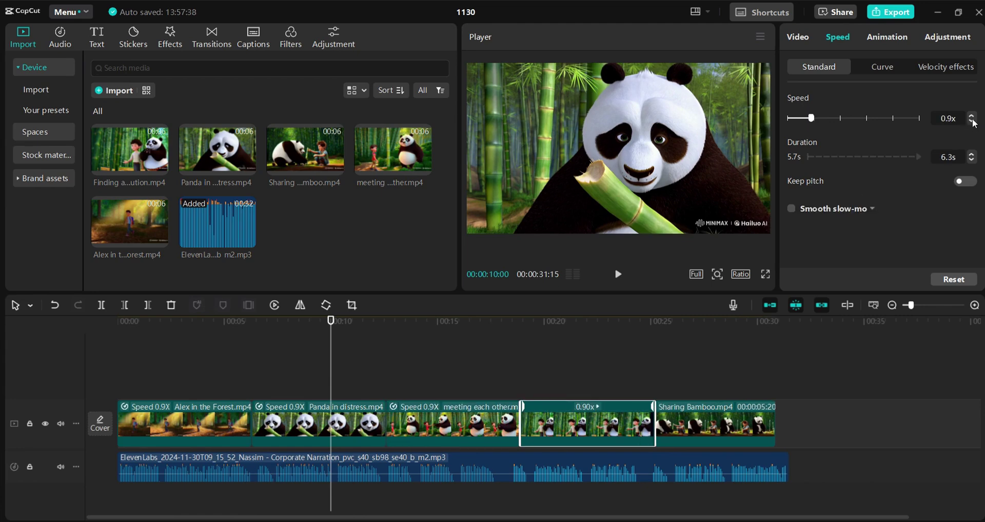
{"action": "left_click", "coordinate": [724, 430]}
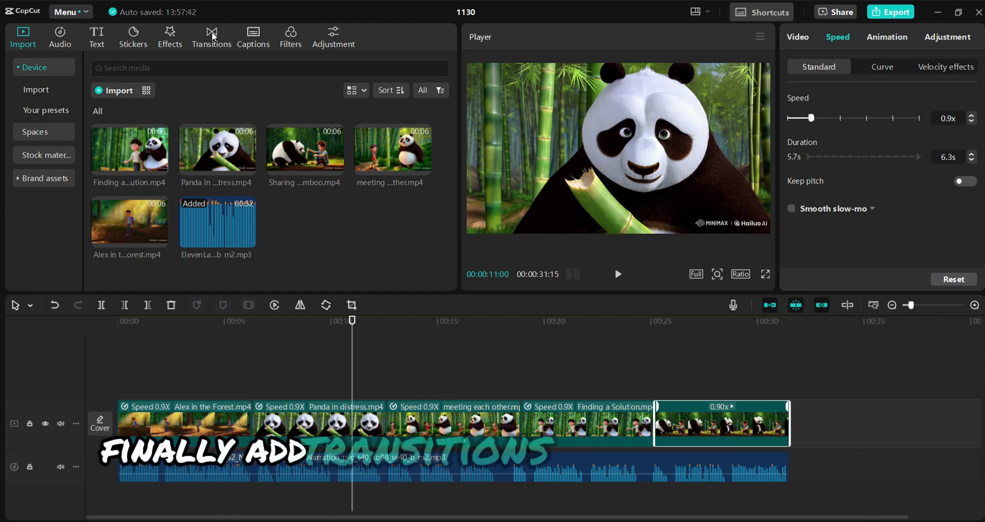
Add a transition at each of the four cuts between the five clips on the video track
{"action": "left_click", "coordinate": [211, 37]}
{"action": "left_click_drag", "start_coordinate": [319, 152], "coordinate": [249, 415]}
{"action": "left_click_drag", "start_coordinate": [396, 410], "coordinate": [387, 410]}
{"action": "left_click_drag", "start_coordinate": [316, 146], "coordinate": [521, 413]}
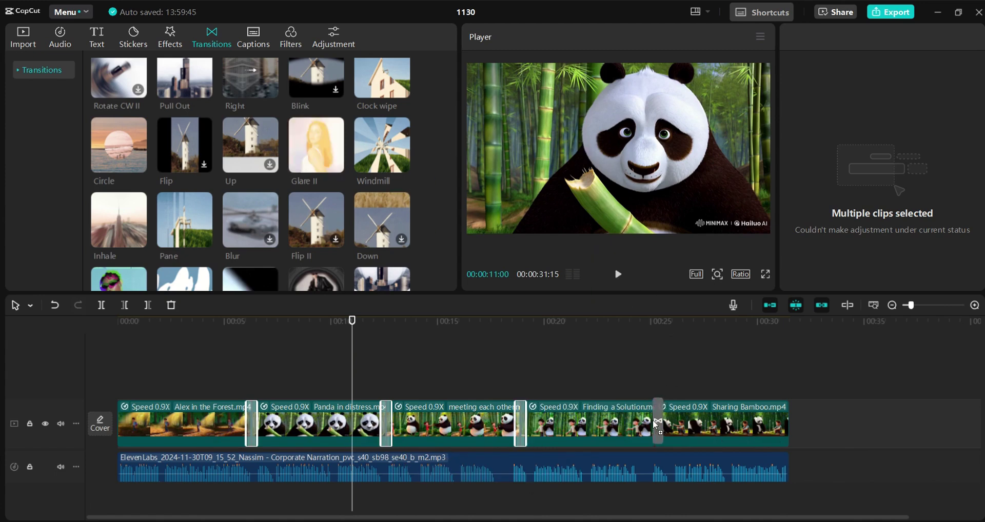
Export the video as 1130 in mp4 format at 1080P and 30fps with the H.264 codec and recommended bit rate
{"action": "left_click", "coordinate": [893, 12]}
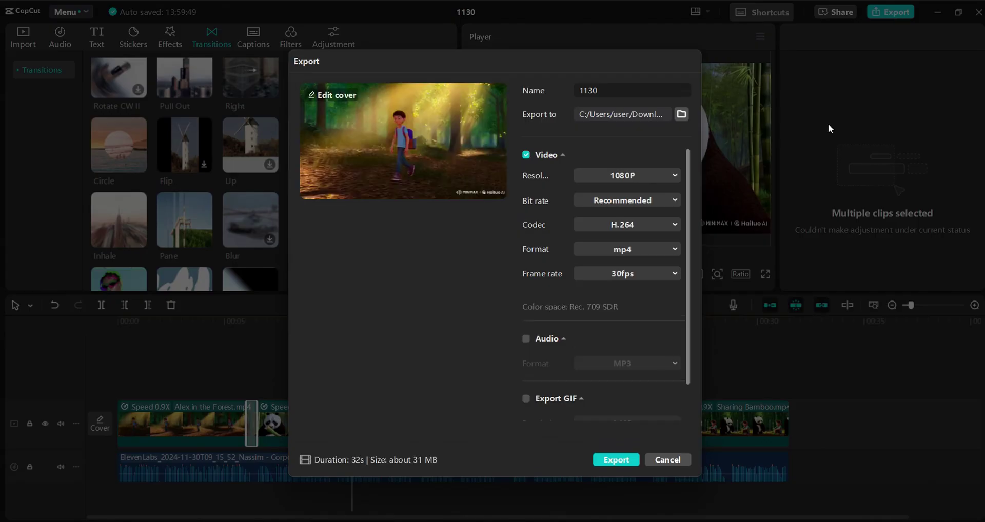
{"action": "left_click", "coordinate": [618, 460]}
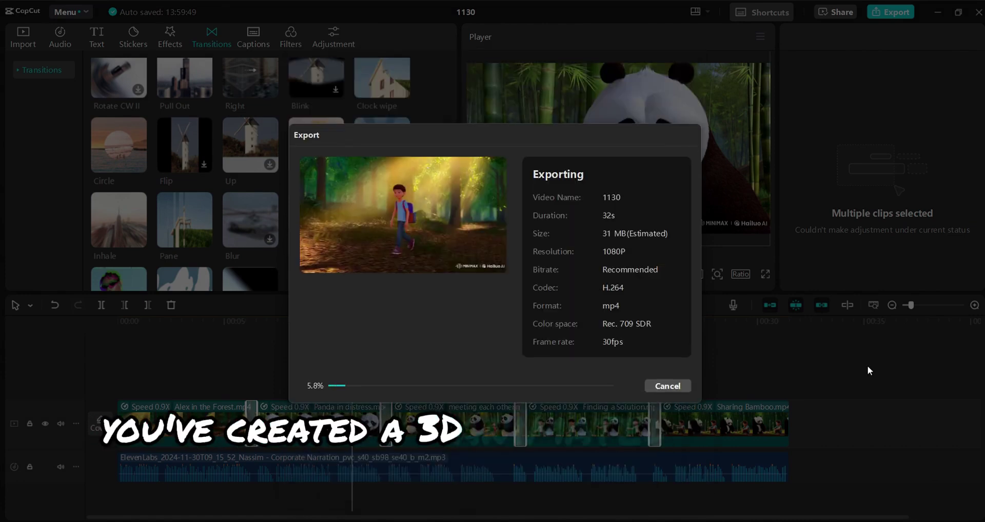